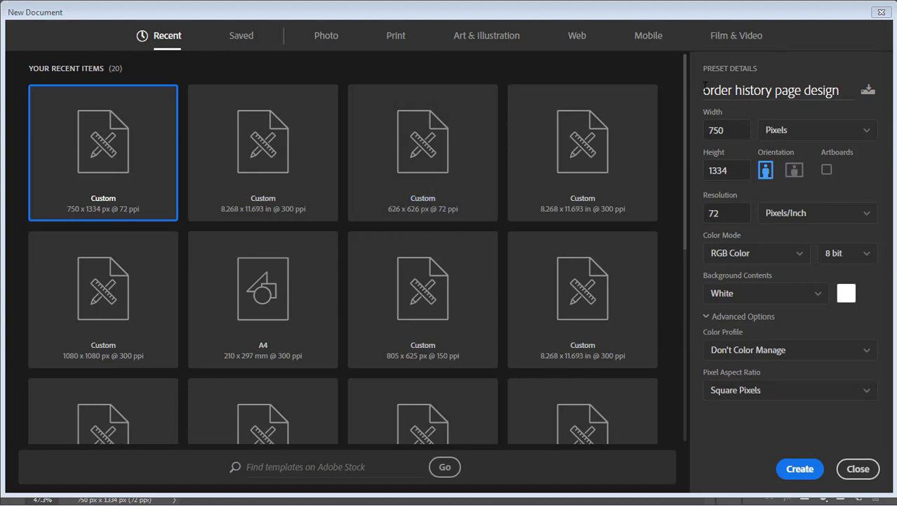
Review the name, width, height, resolution and color mode in the new-document settings, and close the dialog without creating another document
{"action": "left_click_drag", "start_coordinate": [703, 90], "coordinate": [846, 98]}
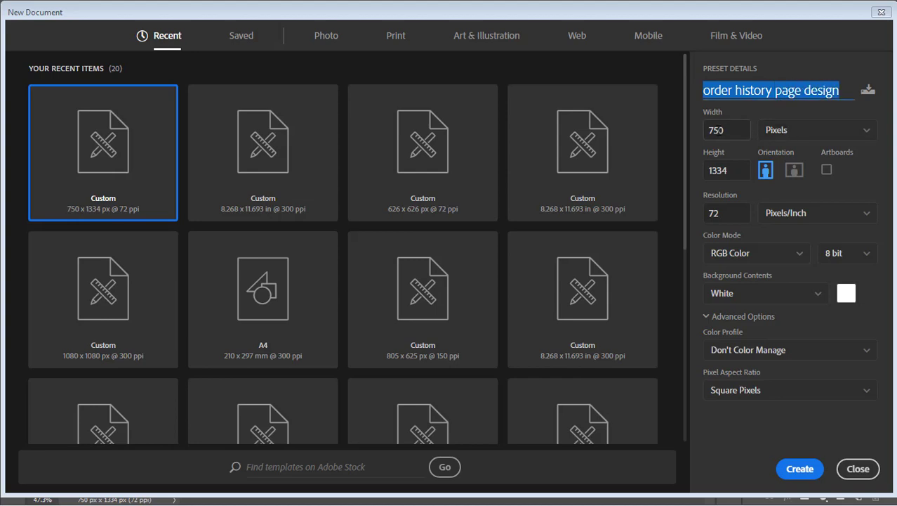
{"action": "left_click", "coordinate": [730, 130]}
{"action": "left_click", "coordinate": [728, 170]}
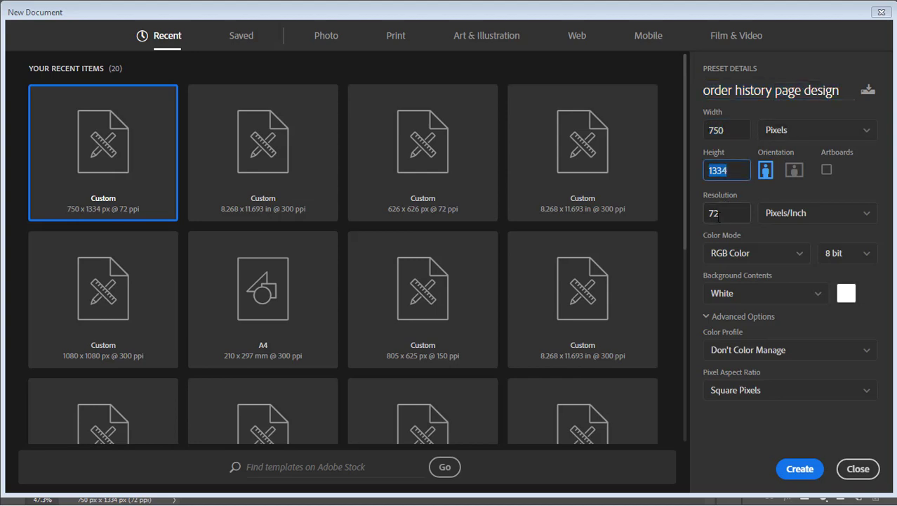
{"action": "left_click", "coordinate": [719, 214]}
{"action": "left_click", "coordinate": [733, 256]}
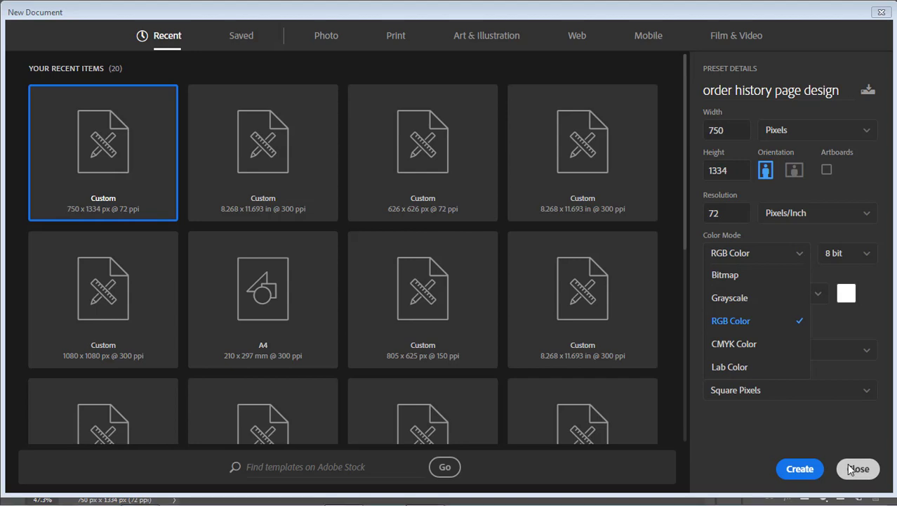
{"action": "left_click", "coordinate": [849, 466]}
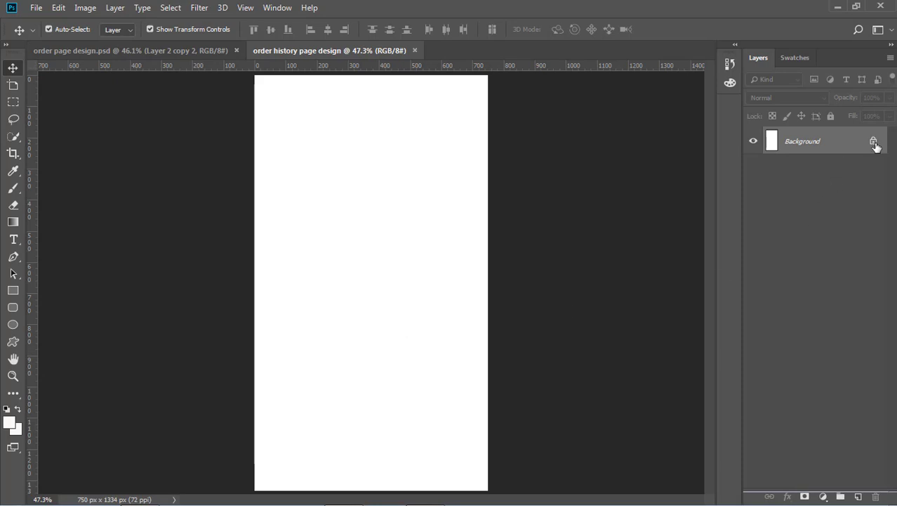
Fill the Background layer of the order history page with the off-white background color
{"action": "key", "text": "ctrl+BackSpace"}
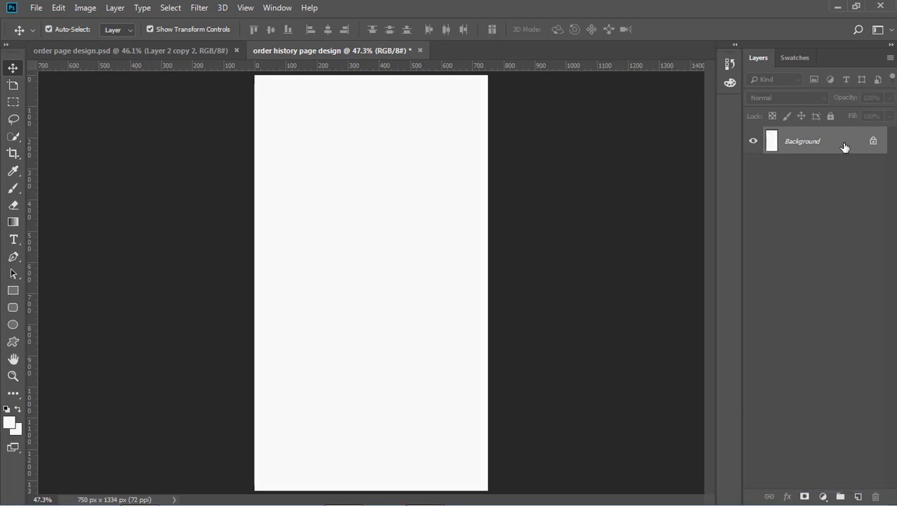
Copy the header bar with its ORDER title, location pin and menu icon from order page design.psd into the order history page design document
{"action": "left_click", "coordinate": [181, 48]}
{"action": "left_click", "coordinate": [593, 203]}
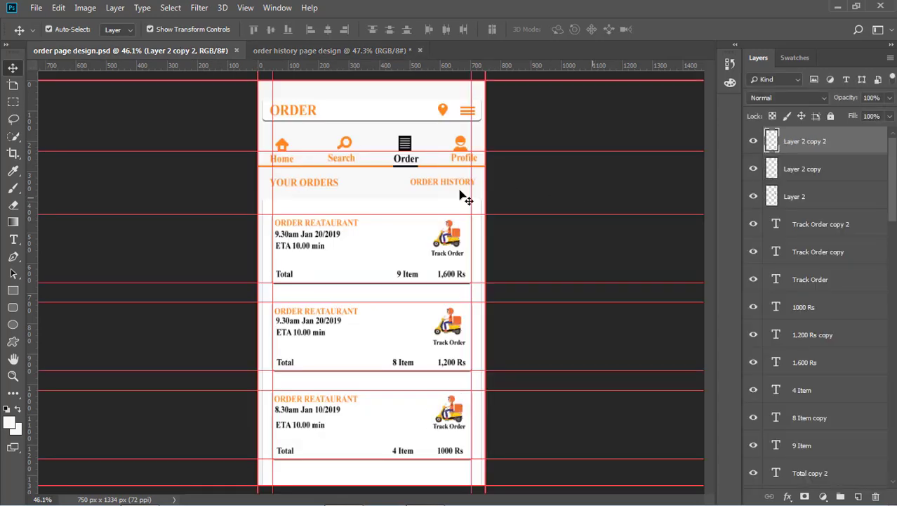
{"action": "left_click", "coordinate": [390, 117]}
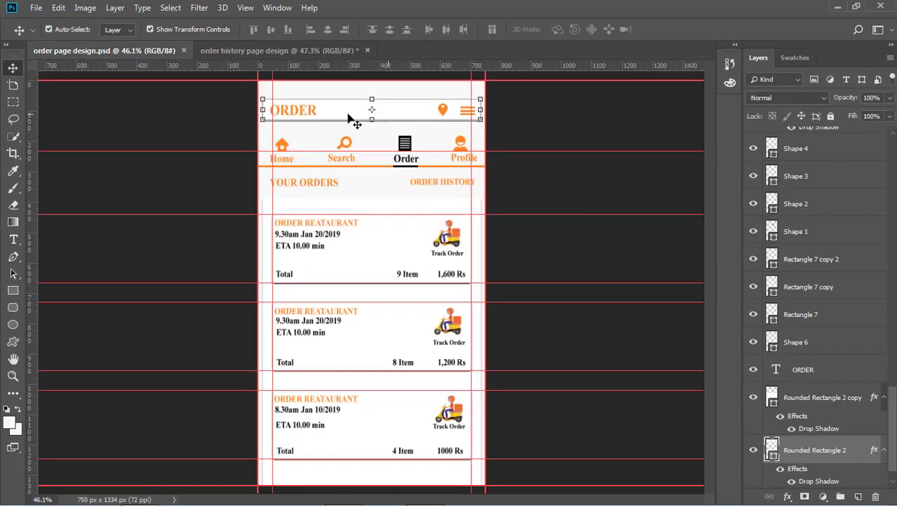
{"action": "left_click", "coordinate": [302, 112], "text": "shift"}
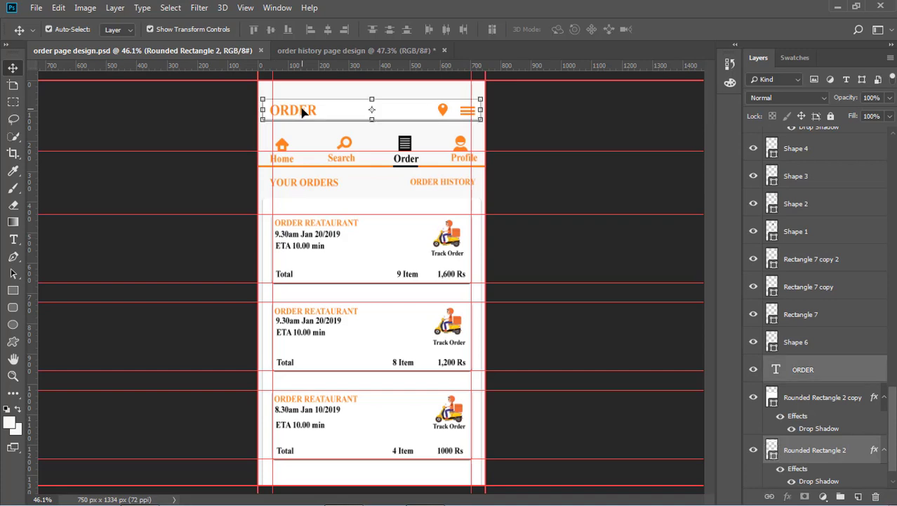
{"action": "left_click", "coordinate": [466, 112], "text": "shift"}
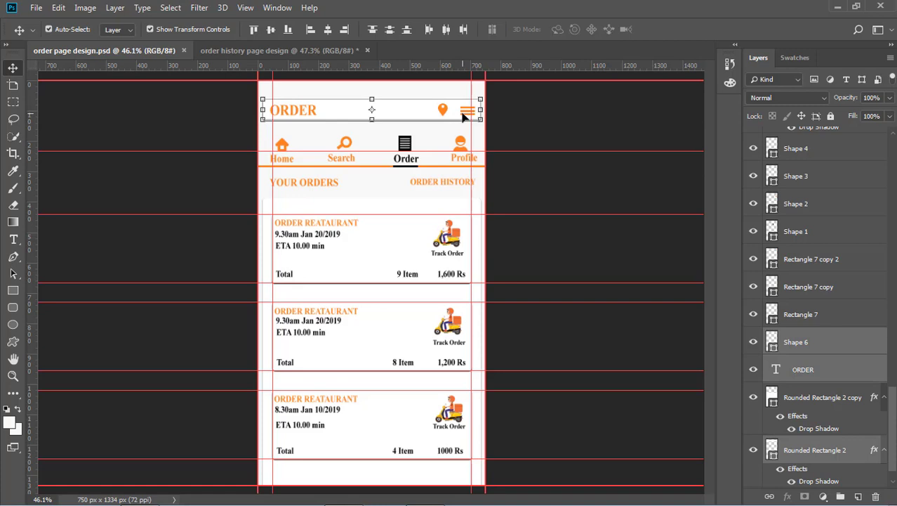
{"action": "left_click", "coordinate": [463, 118], "text": "shift"}
{"action": "left_click", "coordinate": [463, 115], "text": "shift"}
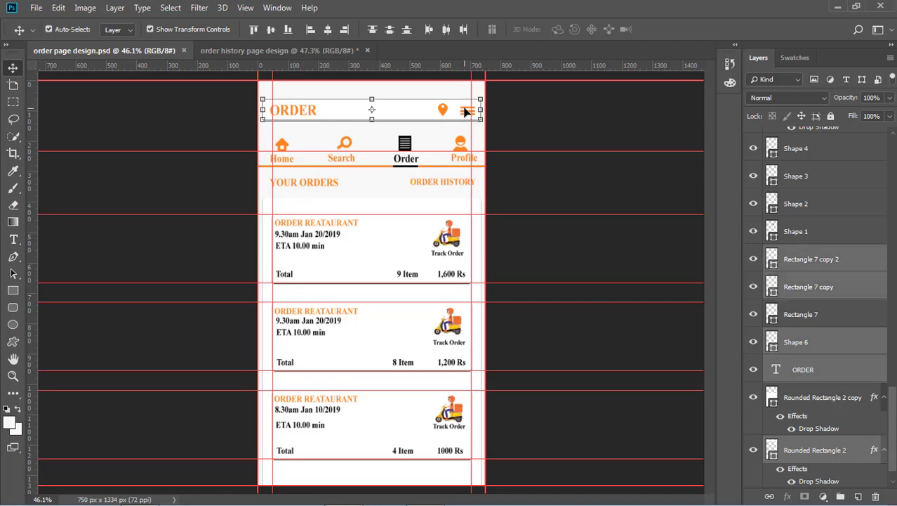
{"action": "left_click", "coordinate": [466, 111], "text": "shift"}
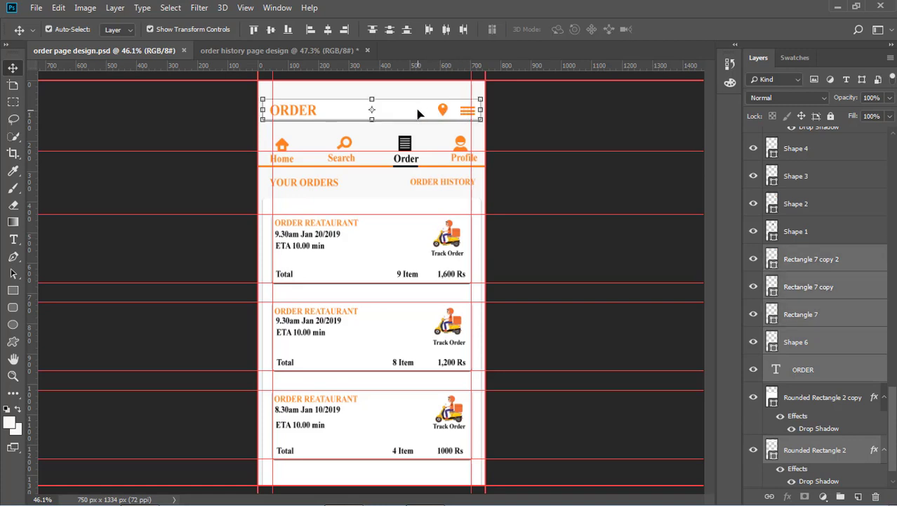
{"action": "mouse_move", "coordinate": [418, 114]}
{"action": "left_mouse_down"}
{"action": "mouse_move", "coordinate": [426, 26]}
{"action": "mouse_move", "coordinate": [394, 49]}
{"action": "mouse_move", "coordinate": [335, 51]}
{"action": "mouse_move", "coordinate": [367, 118]}
{"action": "mouse_move", "coordinate": [427, 113]}
{"action": "mouse_move", "coordinate": [410, 113]}
{"action": "left_mouse_up"}
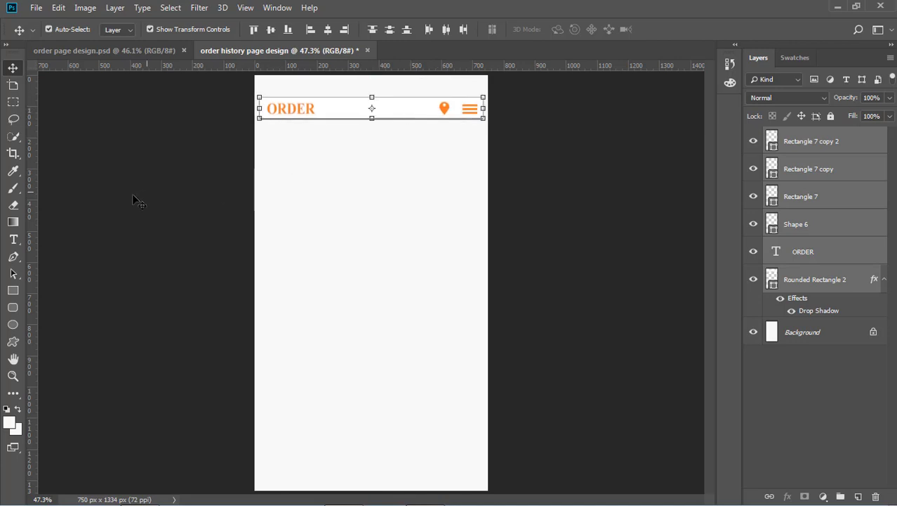
Place ruler guides along all four edges of the order history page canvas
{"action": "left_click_drag", "start_coordinate": [27, 236], "coordinate": [255, 253]}
{"action": "left_click_drag", "start_coordinate": [32, 244], "coordinate": [486, 325]}
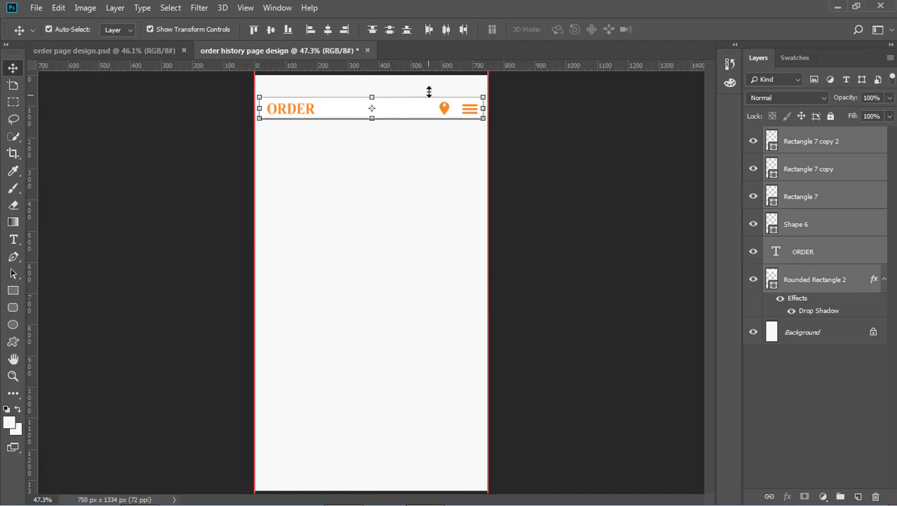
{"action": "left_click_drag", "start_coordinate": [437, 69], "coordinate": [427, 489]}
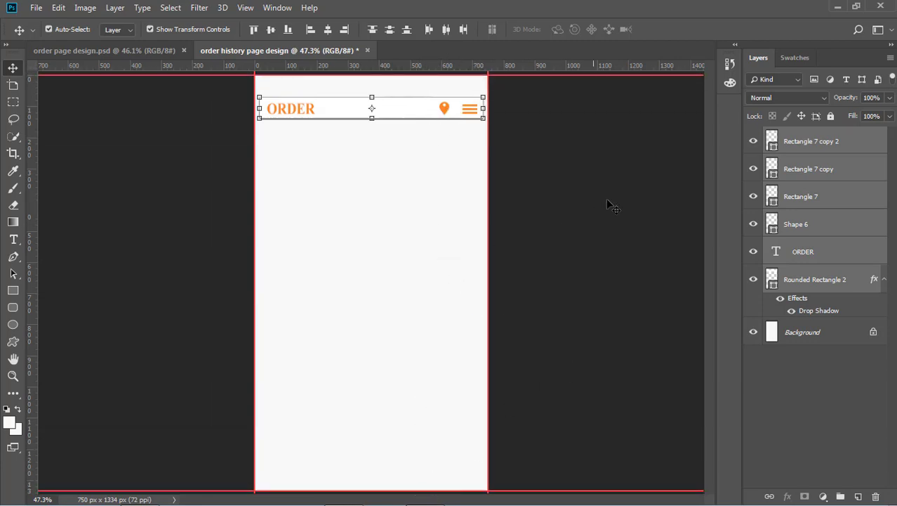
{"action": "left_click", "coordinate": [369, 145]}
Copy the Home, Search, Order and Profile navigation row with its underlines from order page design.psd into the order history page design document
{"action": "left_click", "coordinate": [101, 45]}
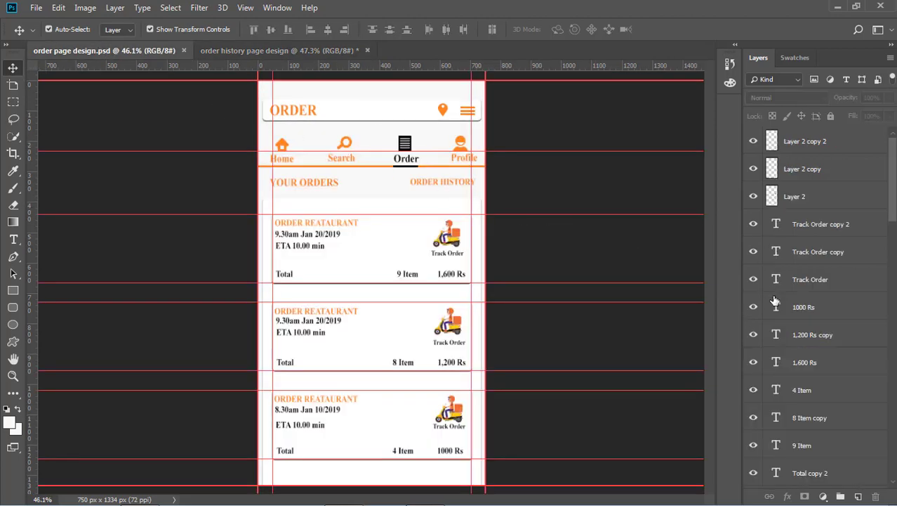
{"action": "scroll", "coordinate": [786, 355], "scroll_direction": "down", "scroll_amount": 10}
{"action": "scroll", "coordinate": [785, 355], "scroll_direction": "down", "scroll_amount": 5}
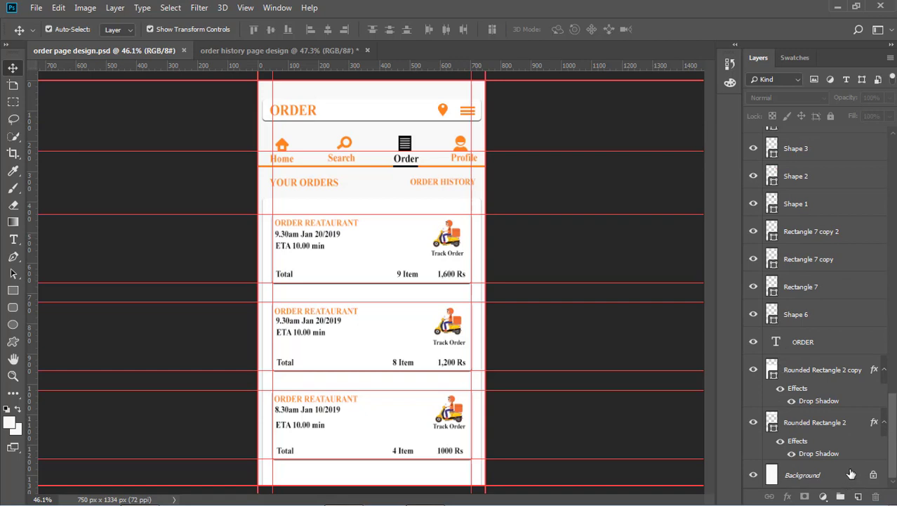
{"action": "left_click", "coordinate": [753, 423]}
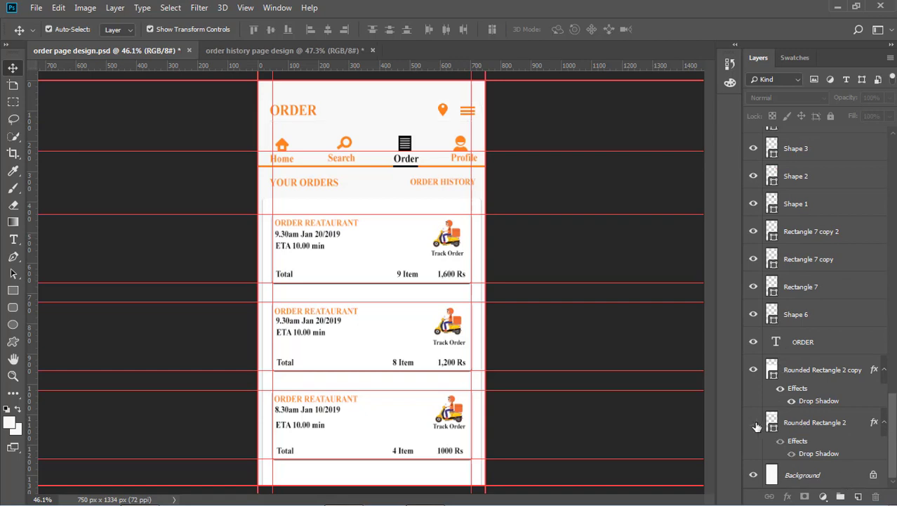
{"action": "left_click", "coordinate": [753, 423]}
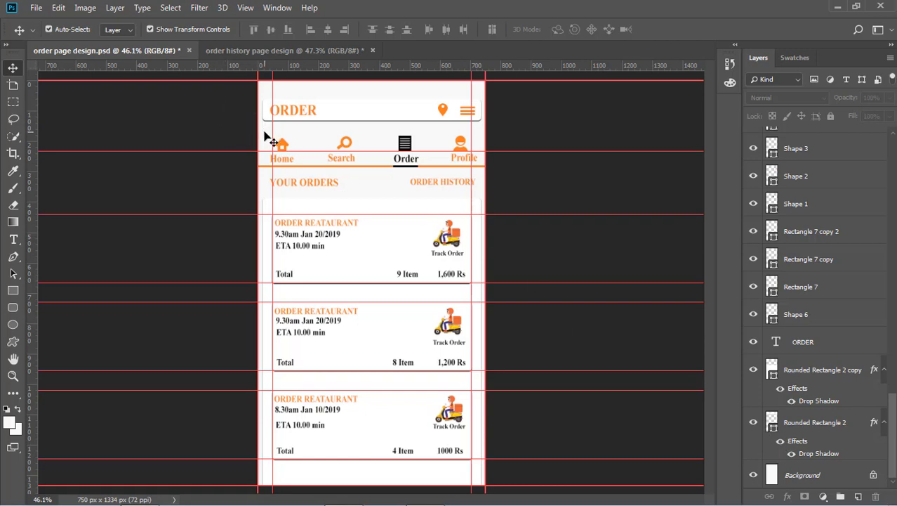
{"action": "left_click_drag", "start_coordinate": [265, 135], "coordinate": [492, 179]}
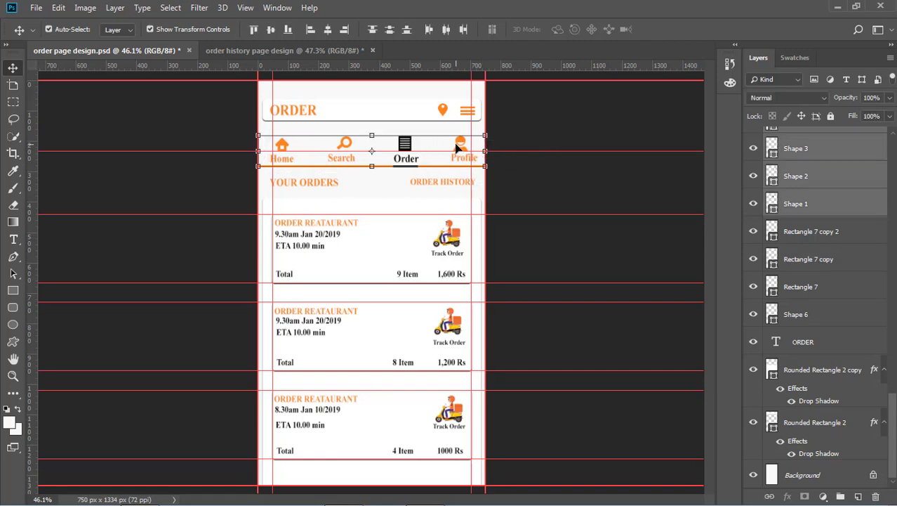
{"action": "left_click_drag", "start_coordinate": [460, 149], "coordinate": [404, 144]}
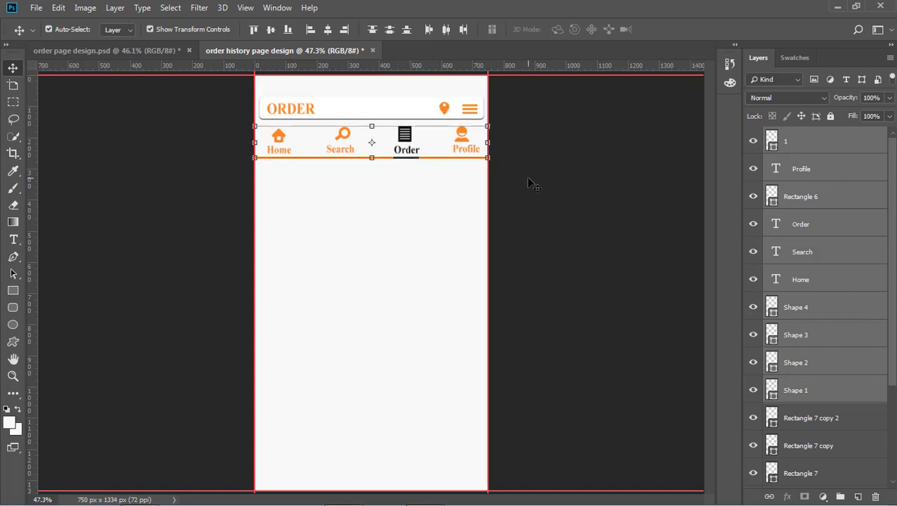
Nudge the copied navigation row slightly down below the header bar and deselect it
{"action": "key", "text": "Down"}
{"action": "key", "text": "Down"}
{"action": "key", "text": "Down"}
{"action": "key", "text": "Down"}
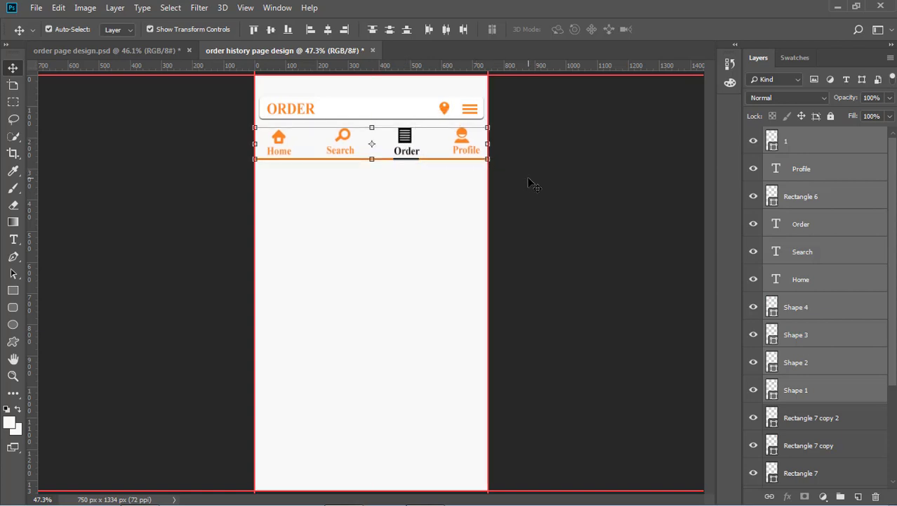
{"action": "left_click", "coordinate": [531, 184]}
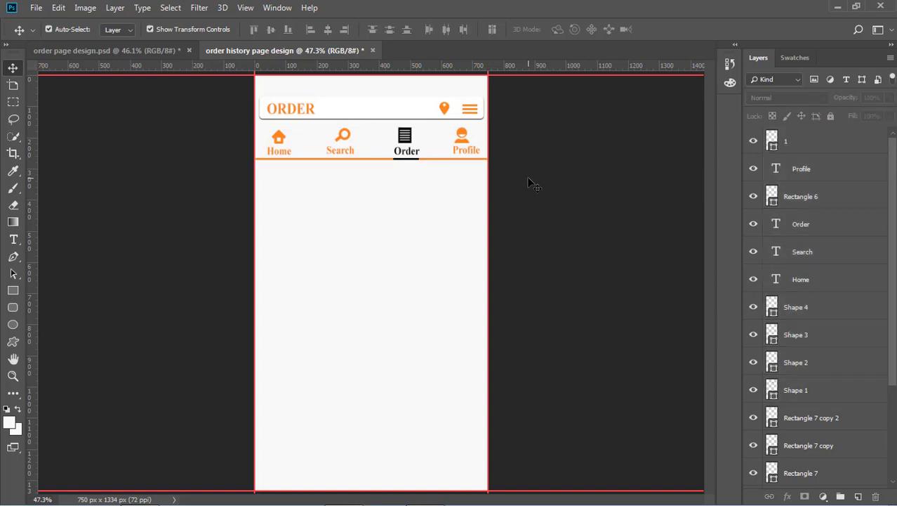
Return to order page design.psd and clear the selection of the navigation row
{"action": "left_click", "coordinate": [135, 53]}
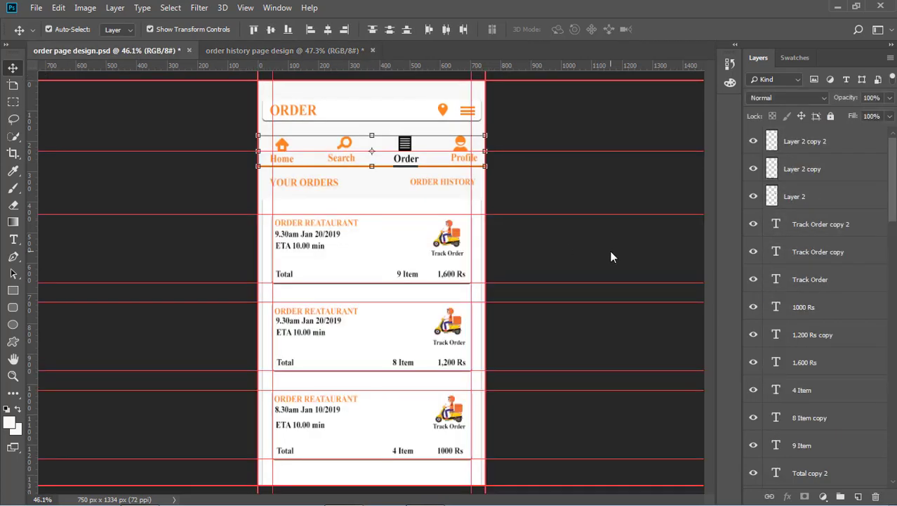
{"action": "left_click", "coordinate": [585, 192]}
{"action": "left_click", "coordinate": [334, 186]}
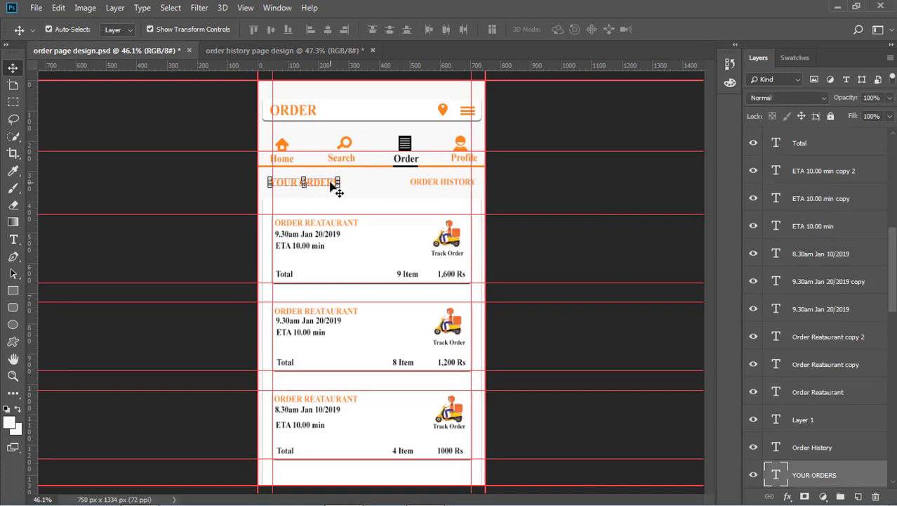
{"action": "key", "text": "ctrl+t"}
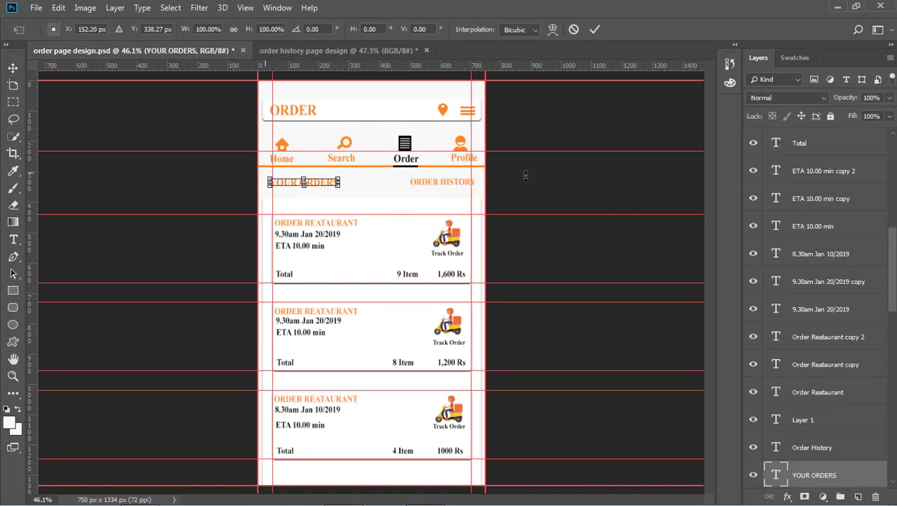
{"action": "key", "text": "Return"}
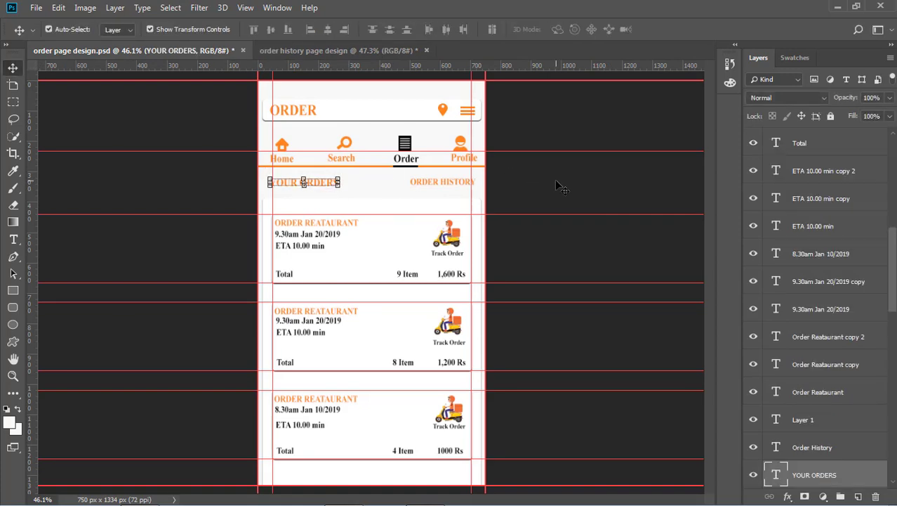
{"action": "left_click", "coordinate": [555, 181]}
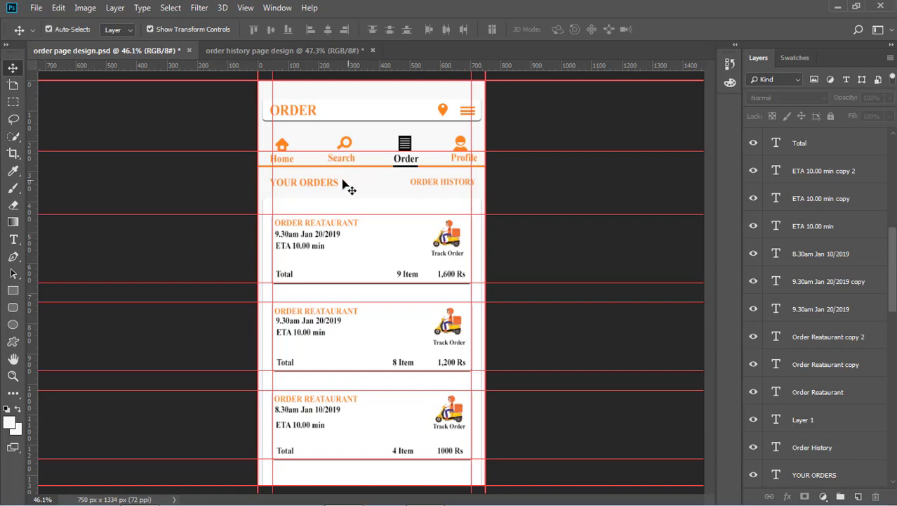
Copy the YOUR ORDERS and ORDER HISTORY headings into the order history page design document and center them below the navigation row
{"action": "left_click_drag", "start_coordinate": [265, 176], "coordinate": [484, 191]}
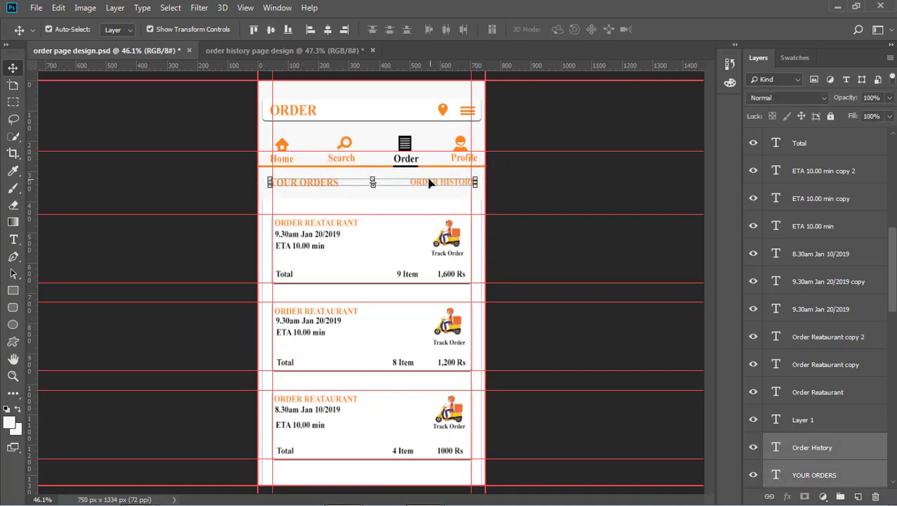
{"action": "left_click_drag", "start_coordinate": [426, 184], "coordinate": [385, 181]}
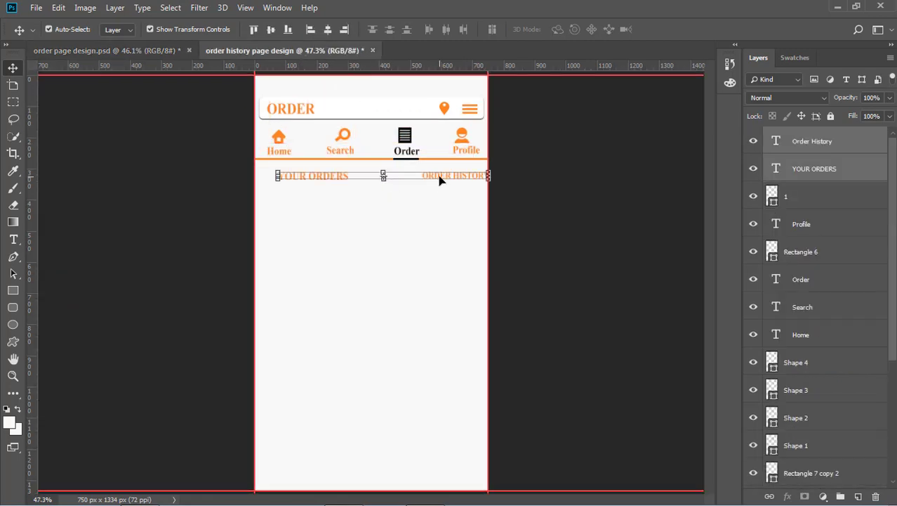
{"action": "left_click_drag", "start_coordinate": [439, 180], "coordinate": [429, 181]}
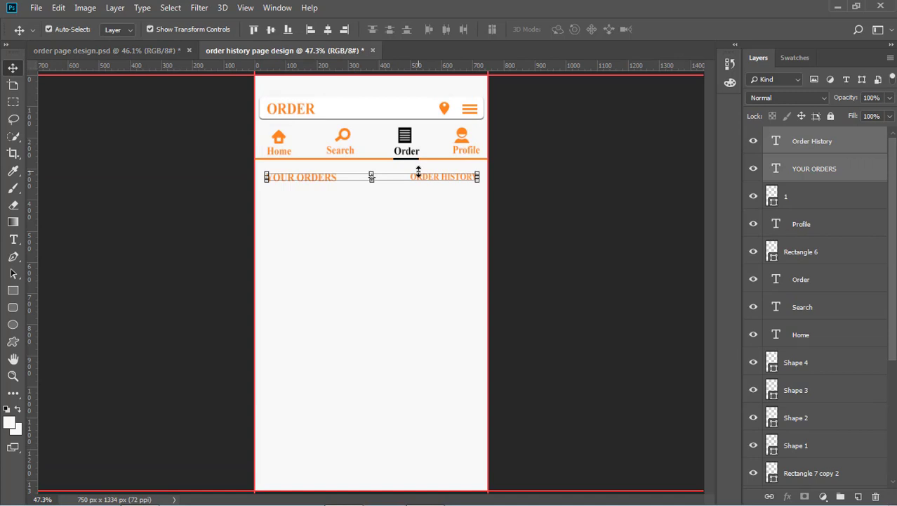
{"action": "left_click", "coordinate": [606, 261]}
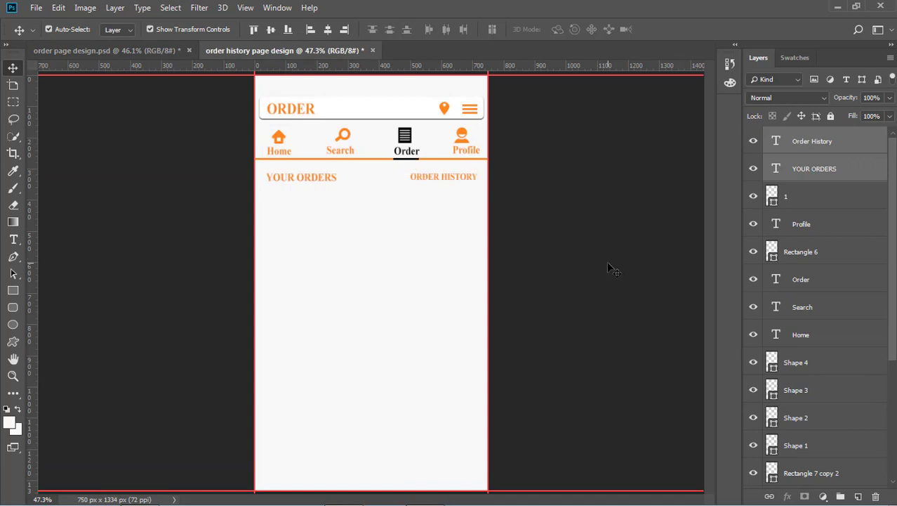
Copy the white panel with all three order cards from order page design.psd into the order history page, positioned below the headings
{"action": "left_click", "coordinate": [149, 49]}
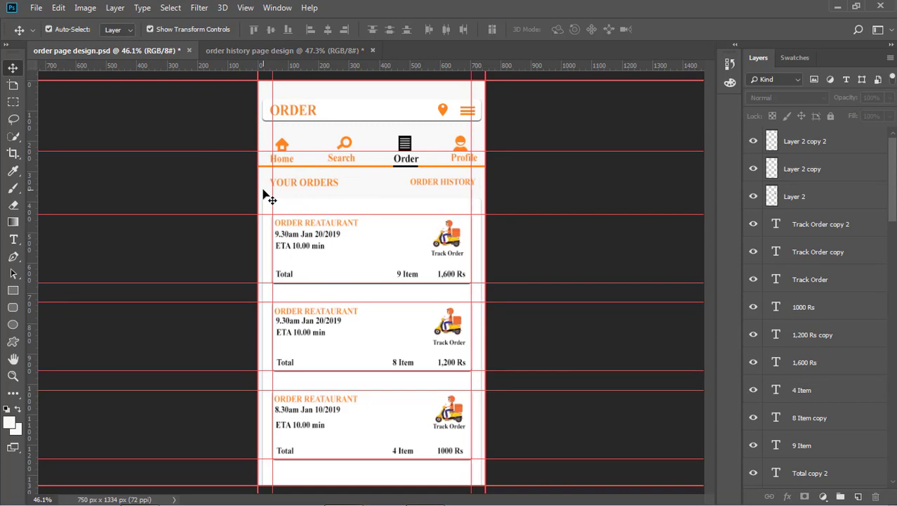
{"action": "left_click_drag", "start_coordinate": [263, 189], "coordinate": [458, 481]}
{"action": "left_click_drag", "start_coordinate": [414, 351], "coordinate": [388, 347]}
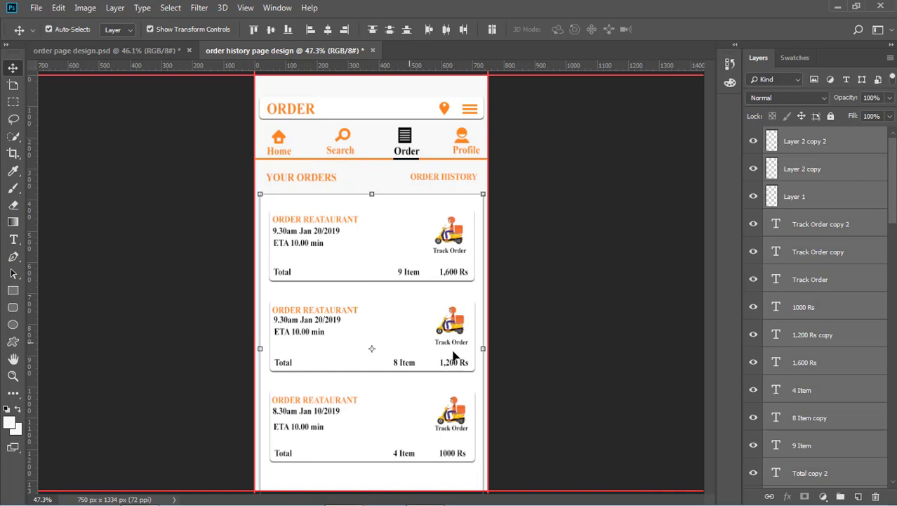
{"action": "left_click", "coordinate": [564, 375]}
Delete the delivery scooter illustration from the third order card
{"action": "left_click", "coordinate": [457, 414]}
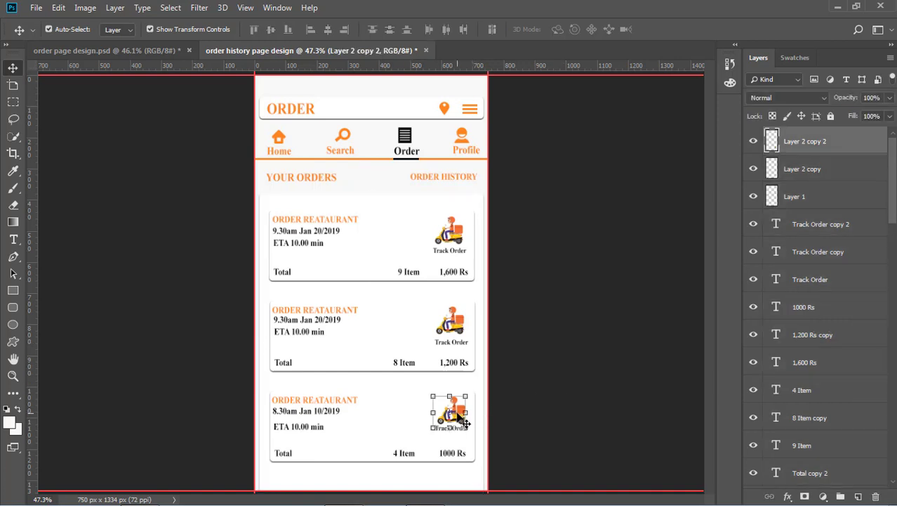
{"action": "key", "text": "Delete"}
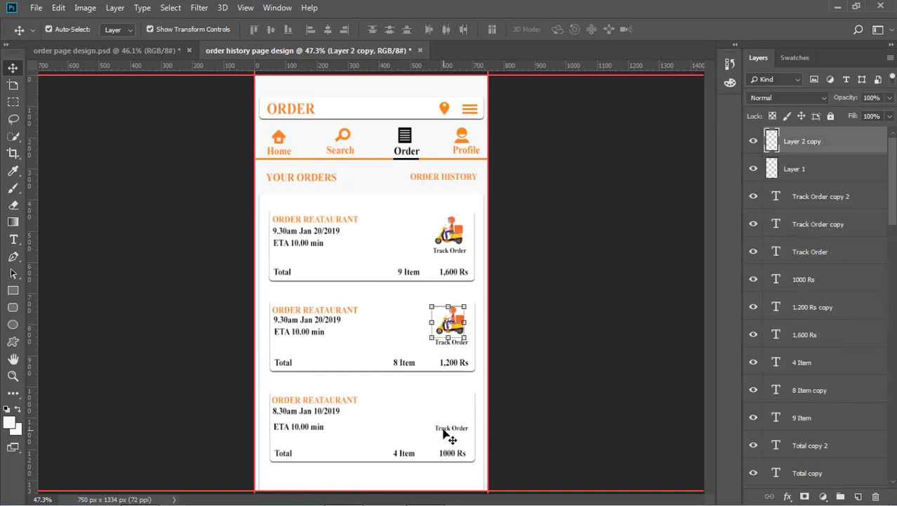
Delete the Track Order labels from all three order cards and the scooter illustrations from the second and first cards
{"action": "left_click", "coordinate": [444, 430]}
{"action": "key", "text": "Delete"}
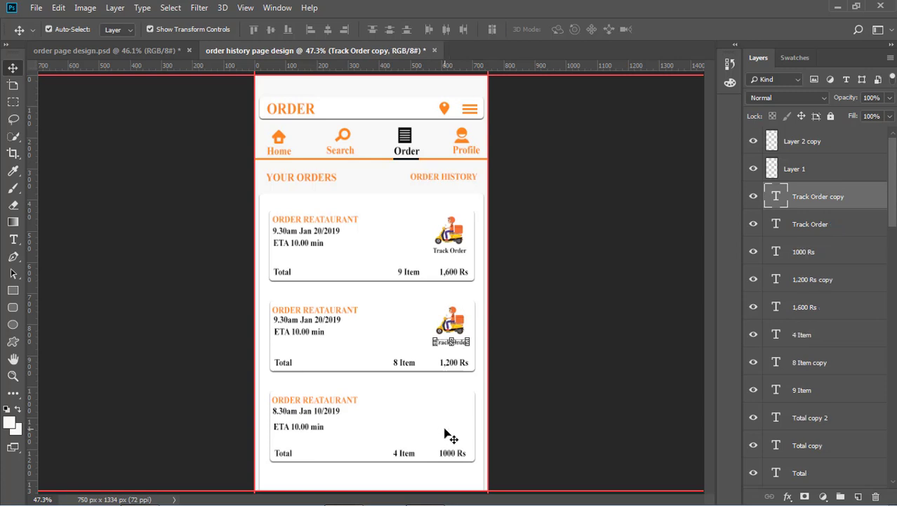
{"action": "left_click", "coordinate": [457, 320]}
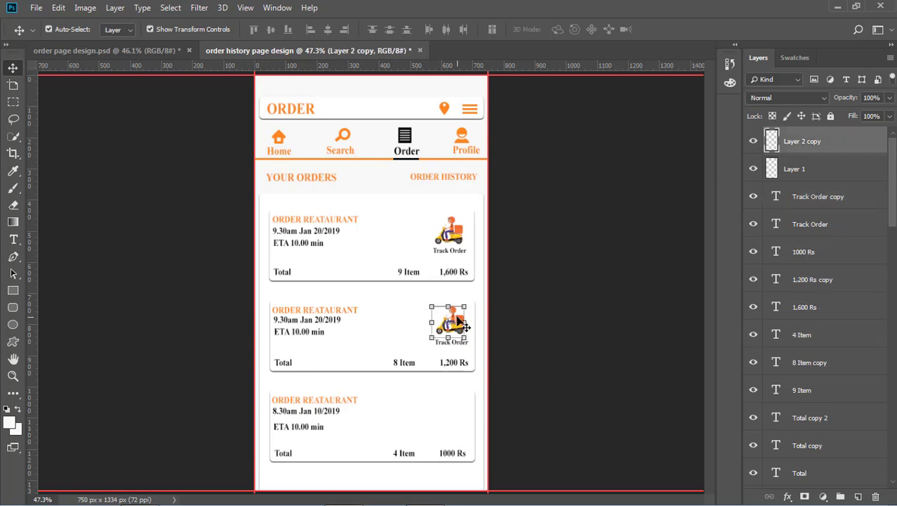
{"action": "key", "text": "Delete"}
{"action": "left_click", "coordinate": [468, 347]}
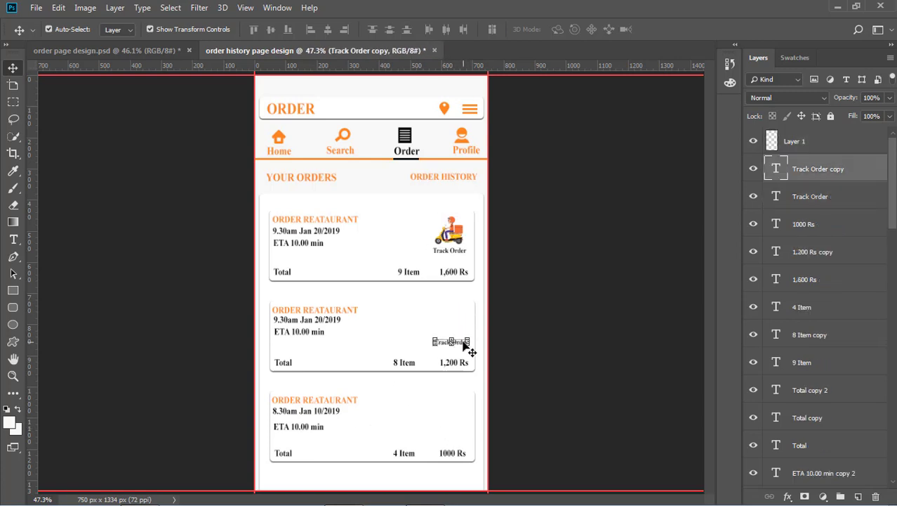
{"action": "key", "text": "Delete"}
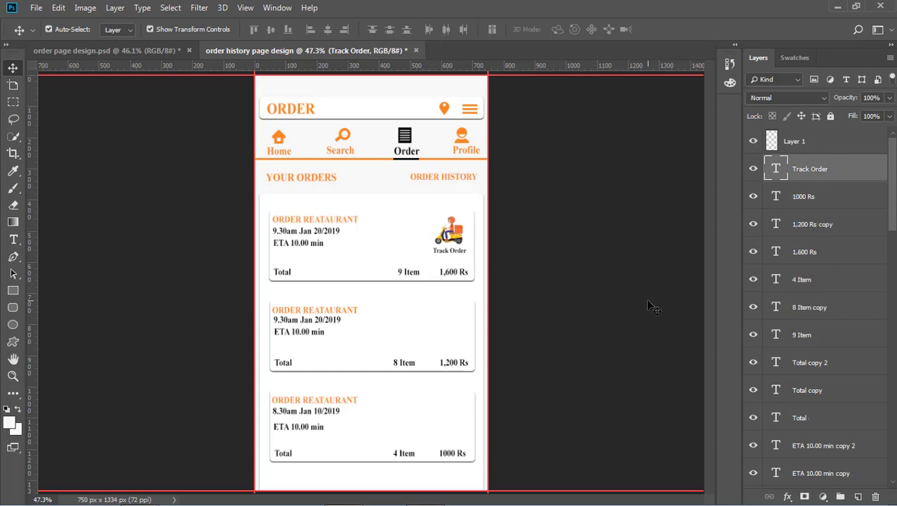
{"action": "left_click", "coordinate": [449, 240]}
{"action": "left_click", "coordinate": [450, 237]}
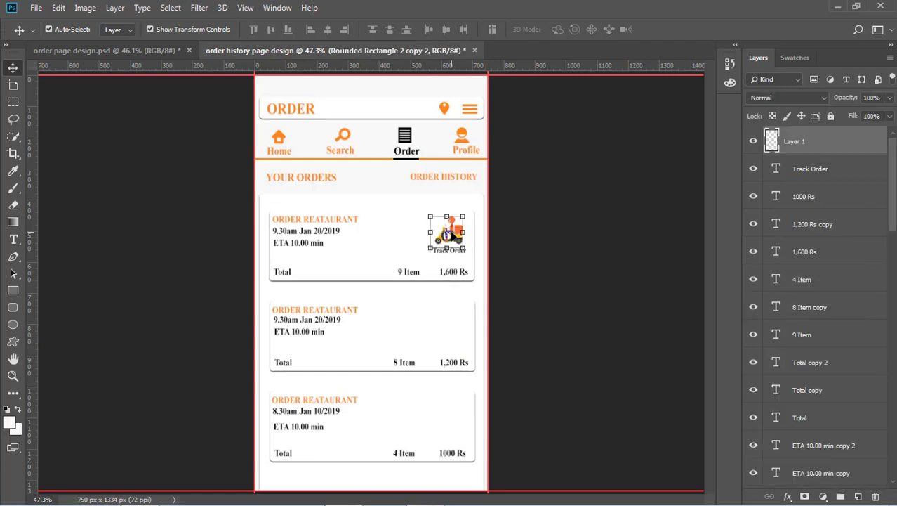
{"action": "key", "text": "Delete"}
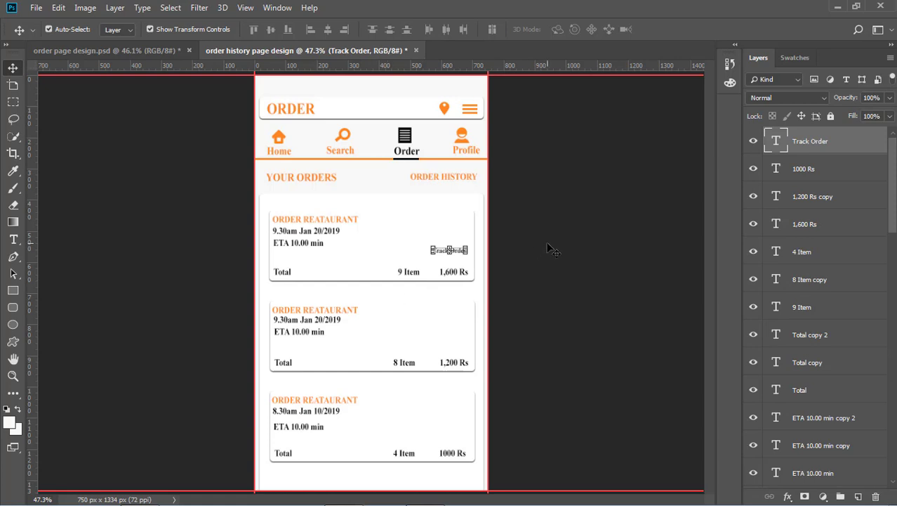
{"action": "key", "text": "Delete"}
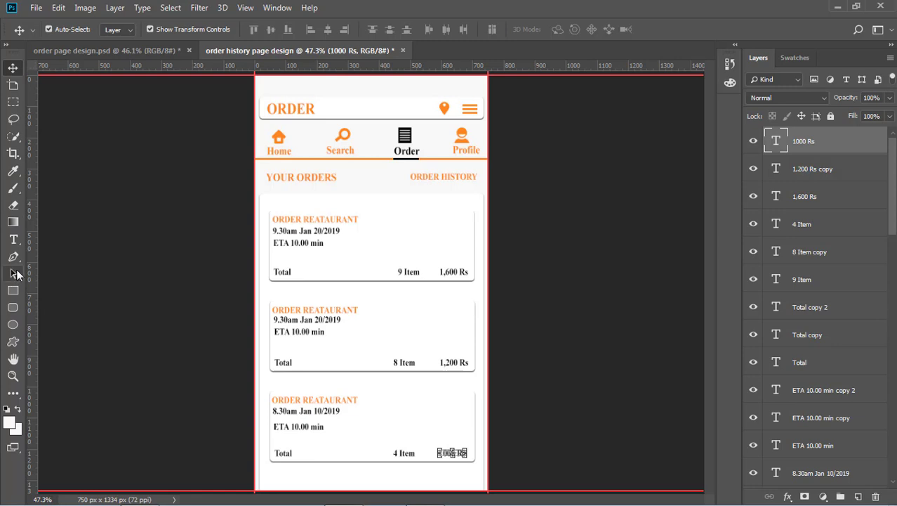
Replace ETA with Arrived in the first card's arrival line and shift the line to align under the date
{"action": "left_click", "coordinate": [14, 241]}
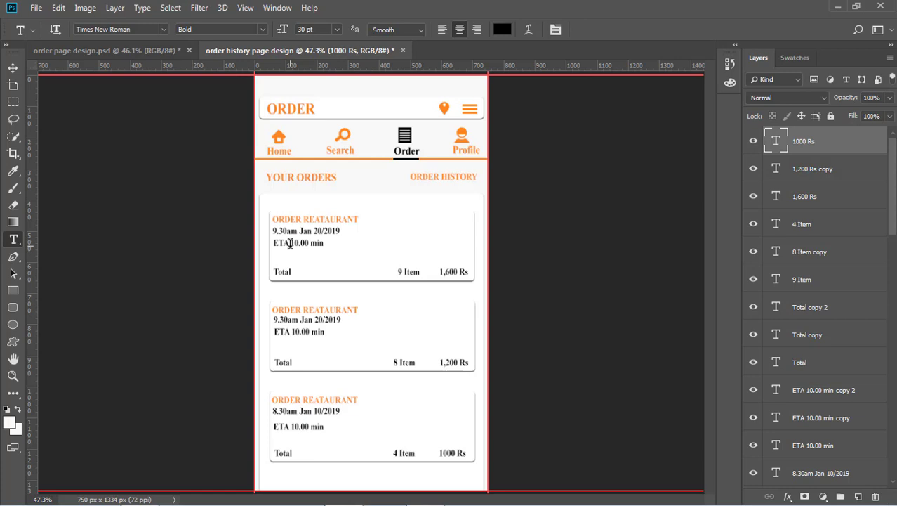
{"action": "left_click", "coordinate": [289, 243]}
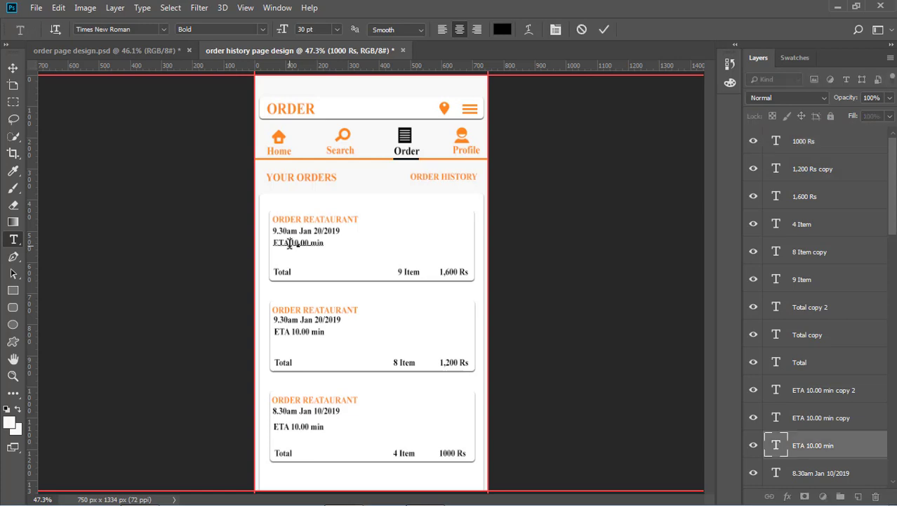
{"action": "key", "text": "BackSpace"}
{"action": "key", "text": "BackSpace"}
{"action": "key", "text": "BackSpace"}
{"action": "key", "text": "BackSpace"}
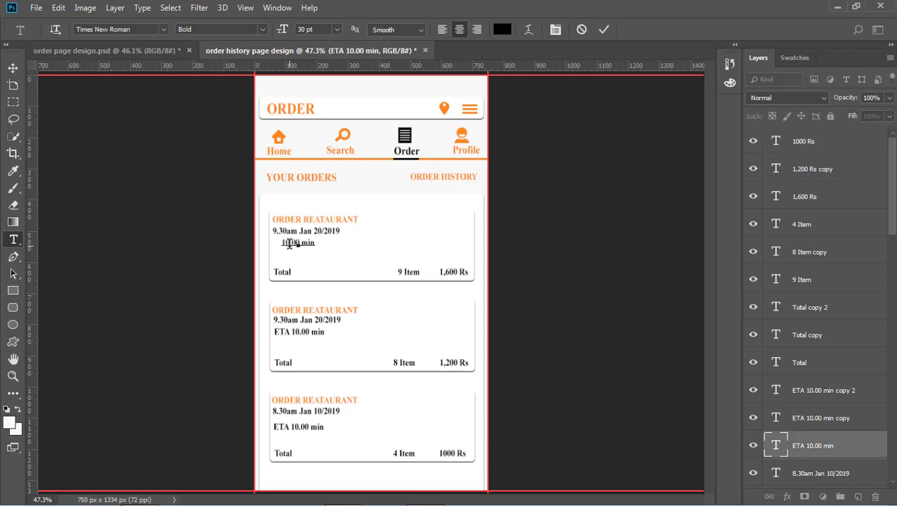
{"action": "type", "text": "Arrive"}
{"action": "type", "text": "d"}
{"action": "left_click", "coordinate": [17, 68]}
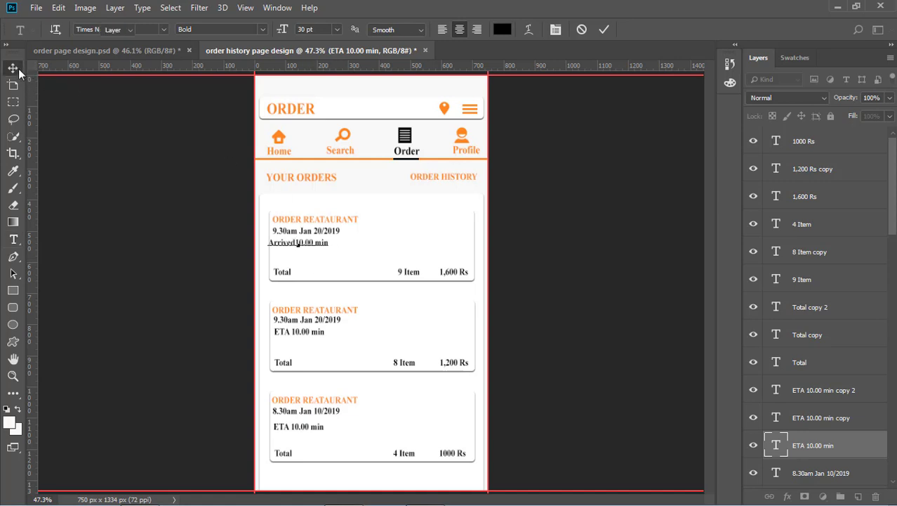
{"action": "mouse_move", "coordinate": [315, 249]}
{"action": "left_mouse_down"}
{"action": "mouse_move", "coordinate": [324, 247]}
{"action": "mouse_move", "coordinate": [315, 245]}
{"action": "left_mouse_up"}
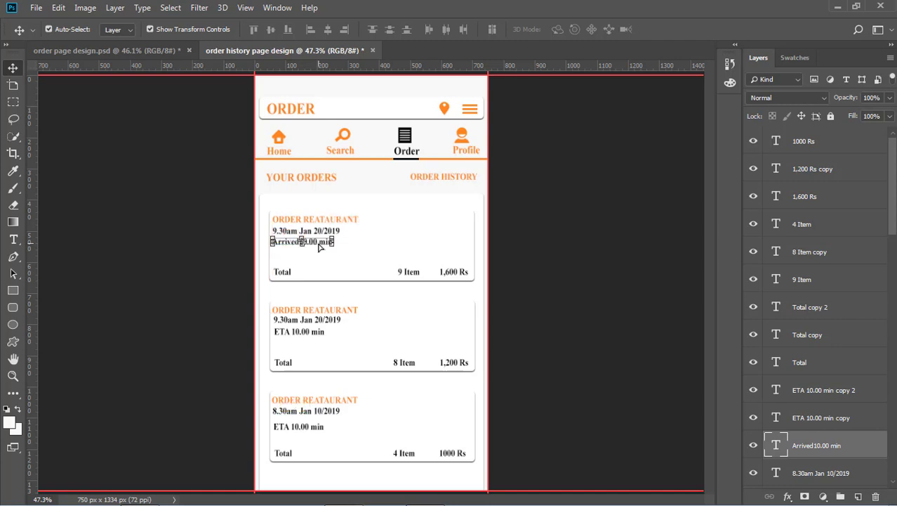
Add spacing between Arrived and 10.00 min in the first card and realign the line with the date's left edge
{"action": "left_click", "coordinate": [15, 241]}
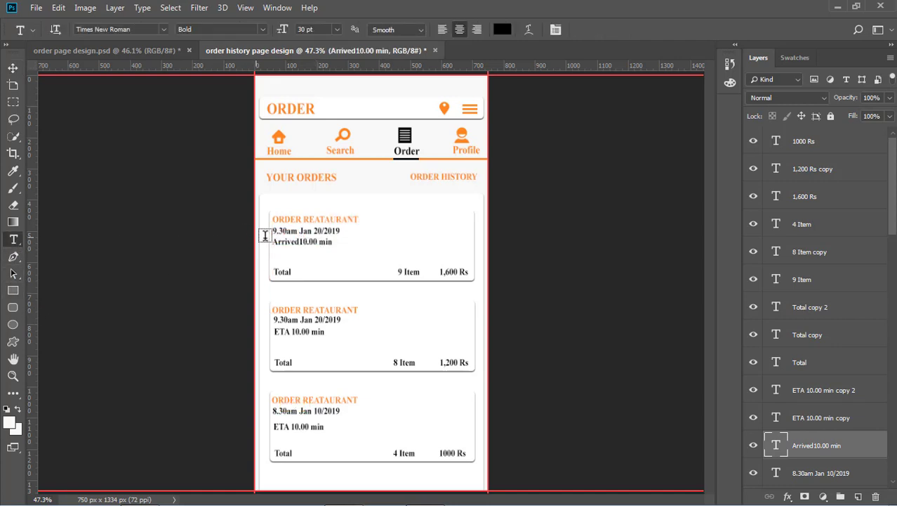
{"action": "left_click", "coordinate": [300, 243]}
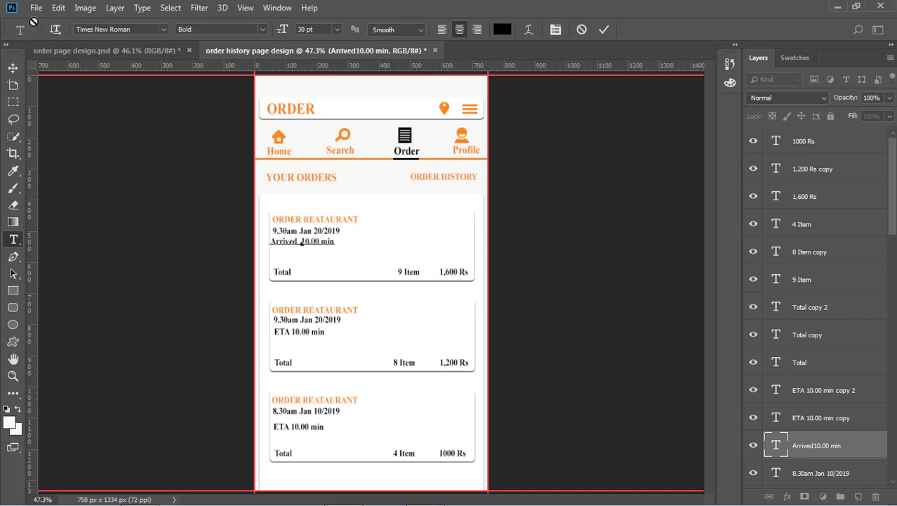
{"action": "left_click", "coordinate": [13, 67]}
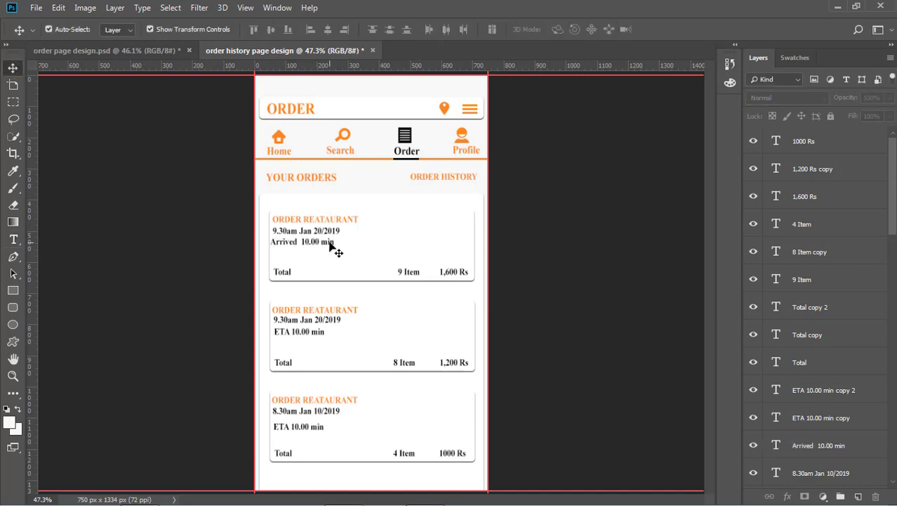
{"action": "left_click_drag", "start_coordinate": [331, 249], "coordinate": [333, 244]}
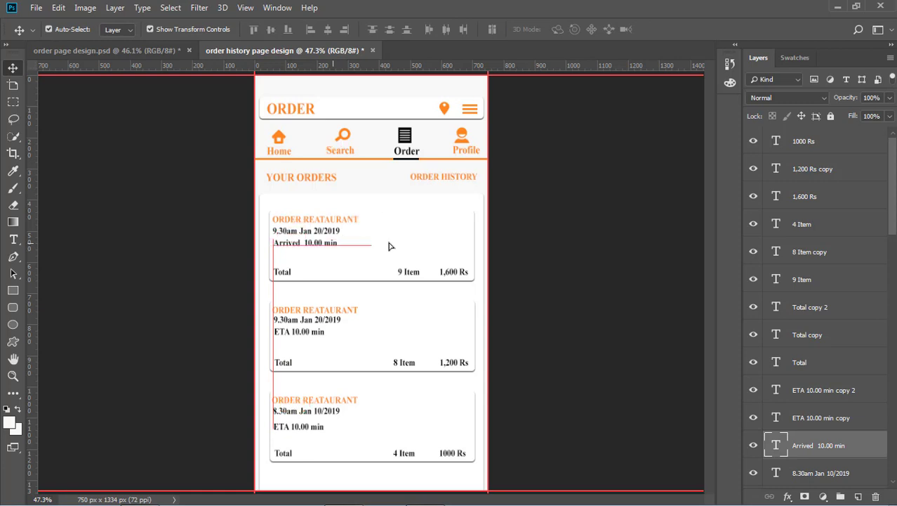
{"action": "left_click", "coordinate": [555, 254]}
Delete the ETA 10.00 min lines from the second and third order cards
{"action": "left_click", "coordinate": [301, 329]}
{"action": "key", "text": "Delete"}
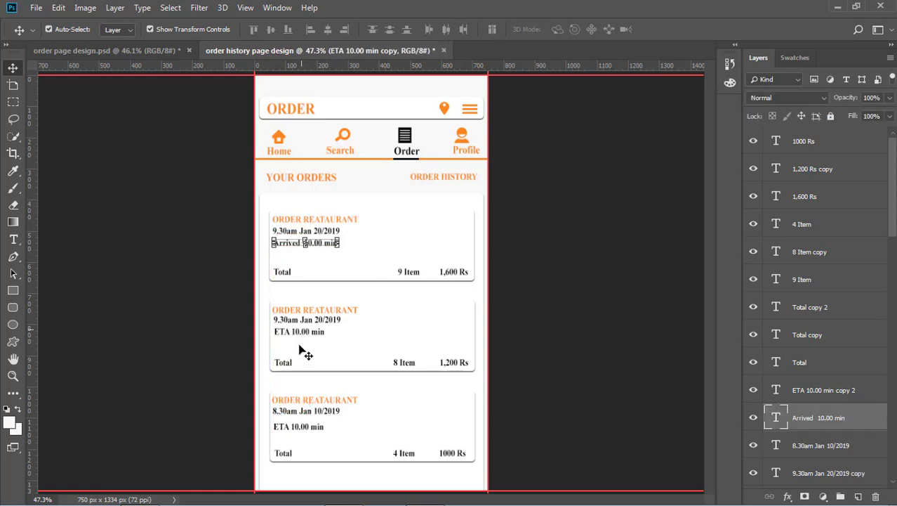
{"action": "left_click", "coordinate": [306, 427]}
{"action": "key", "text": "Delete"}
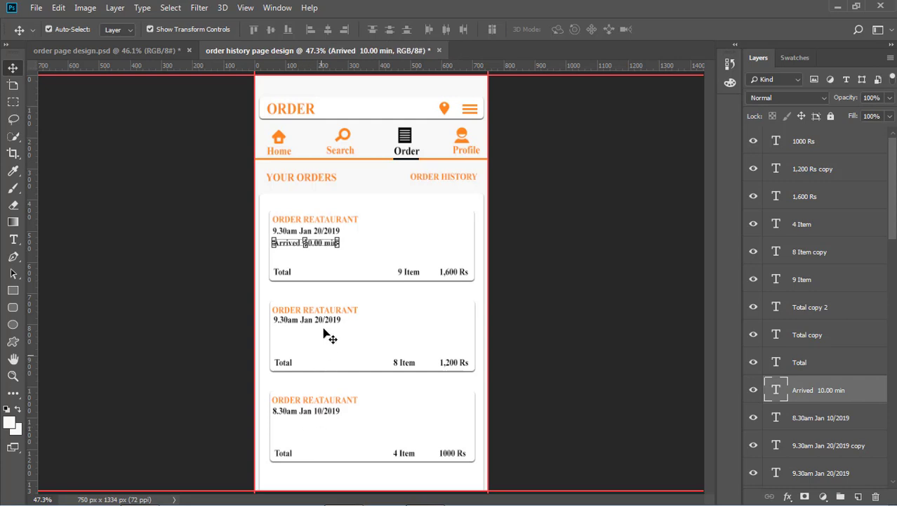
{"action": "left_click", "coordinate": [532, 291]}
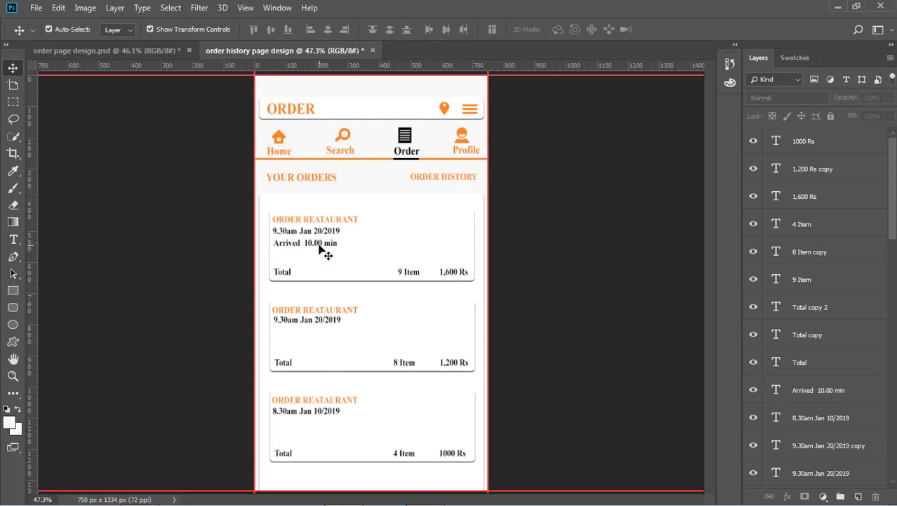
Duplicate the Arrived 10.00 min line into the second and third order cards, placing each copy below the date
{"action": "left_click_drag", "start_coordinate": [320, 245], "coordinate": [319, 337]}
{"action": "left_click", "coordinate": [570, 319]}
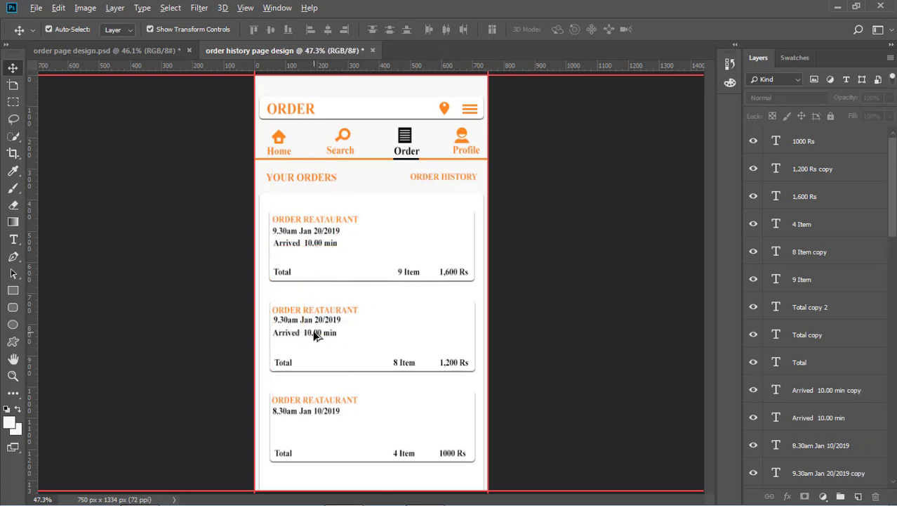
{"action": "left_click_drag", "start_coordinate": [316, 335], "coordinate": [316, 428]}
{"action": "left_click", "coordinate": [582, 418]}
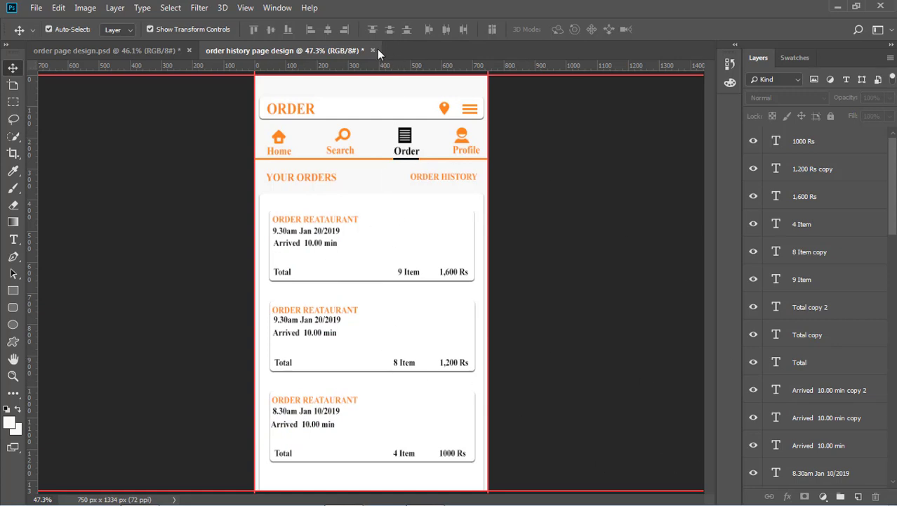
Add horizontal guides at the white panel's top edge and at the bottom edge of each of the three order cards
{"action": "left_click_drag", "start_coordinate": [404, 64], "coordinate": [333, 194]}
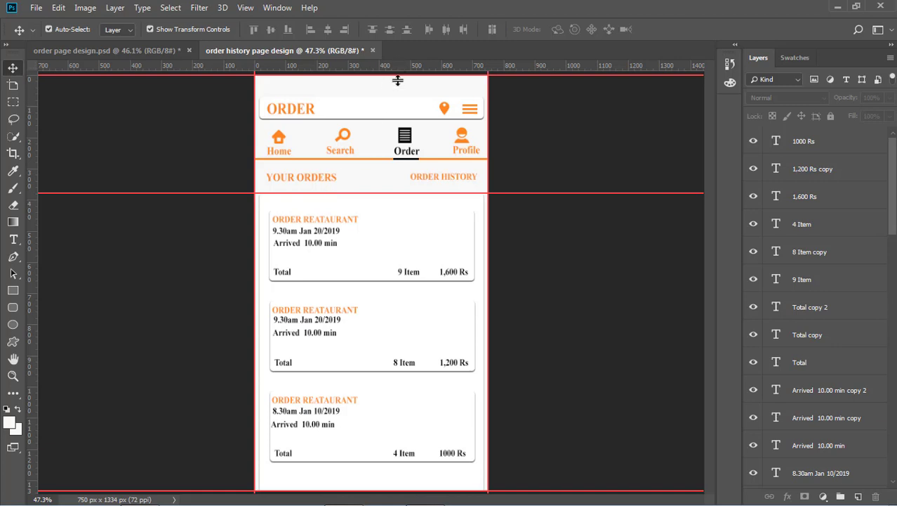
{"action": "left_click_drag", "start_coordinate": [397, 81], "coordinate": [421, 273]}
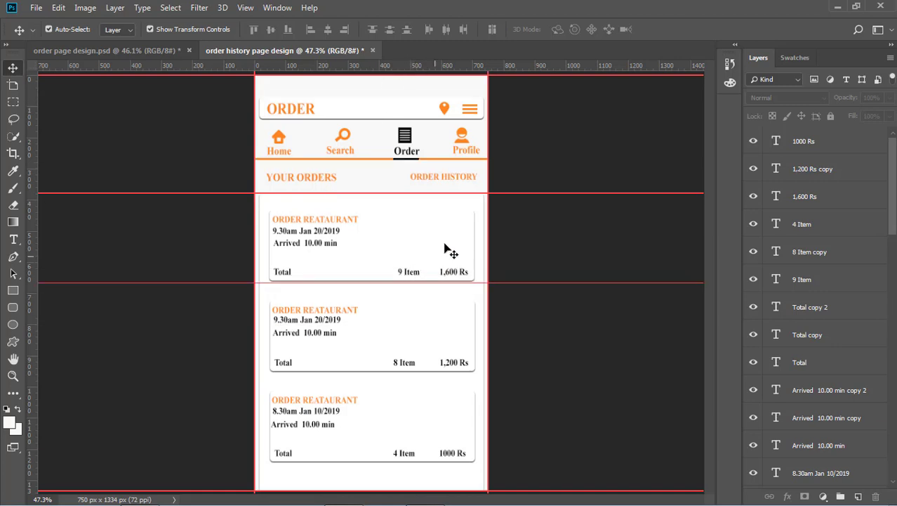
{"action": "left_click_drag", "start_coordinate": [429, 67], "coordinate": [436, 371]}
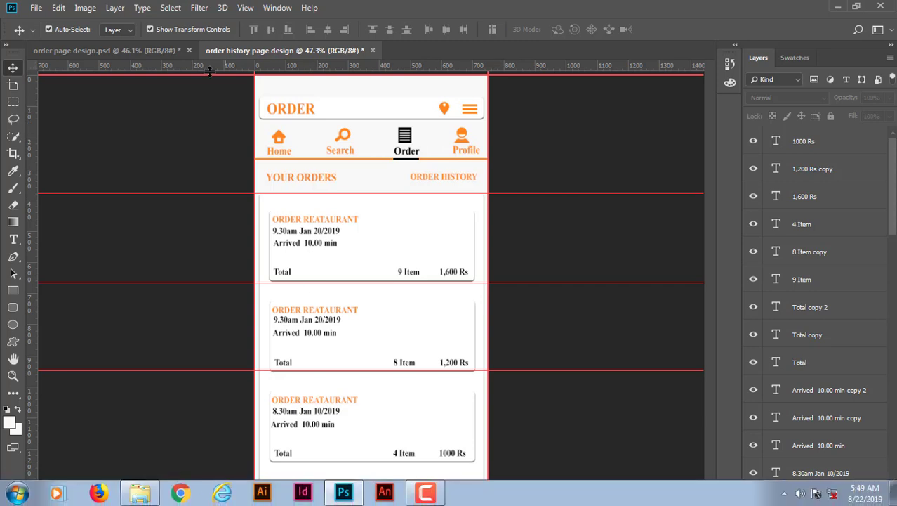
{"action": "left_click_drag", "start_coordinate": [217, 64], "coordinate": [391, 462]}
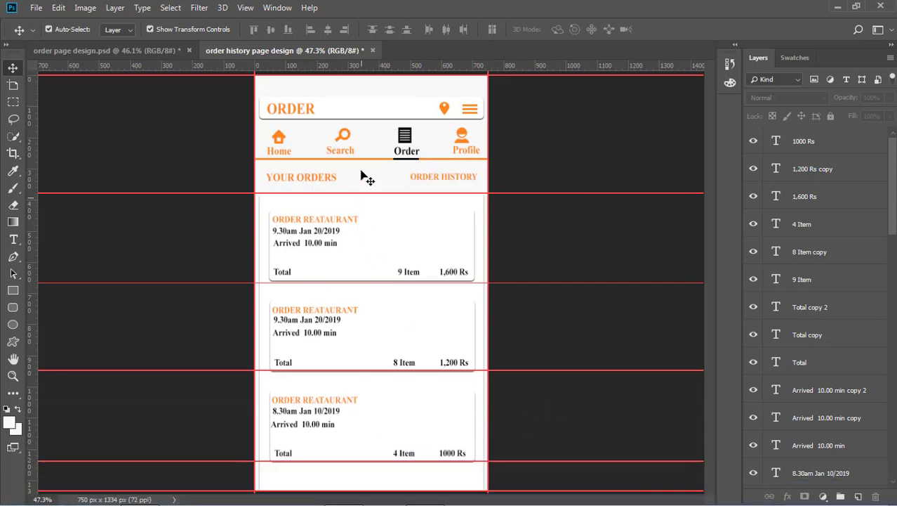
Add horizontal guides at the top edges of the third, second and first order cards
{"action": "left_click_drag", "start_coordinate": [337, 81], "coordinate": [401, 392]}
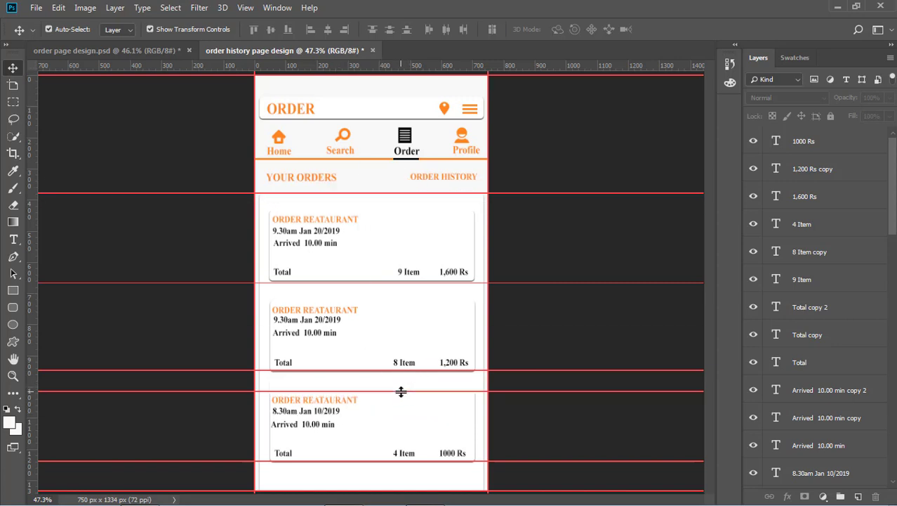
{"action": "left_click_drag", "start_coordinate": [407, 66], "coordinate": [433, 281]}
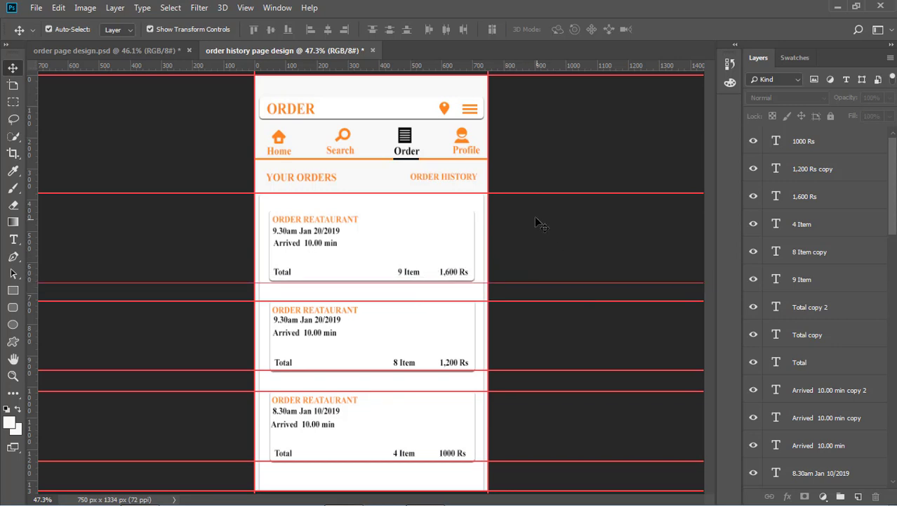
{"action": "left_click_drag", "start_coordinate": [377, 66], "coordinate": [385, 207]}
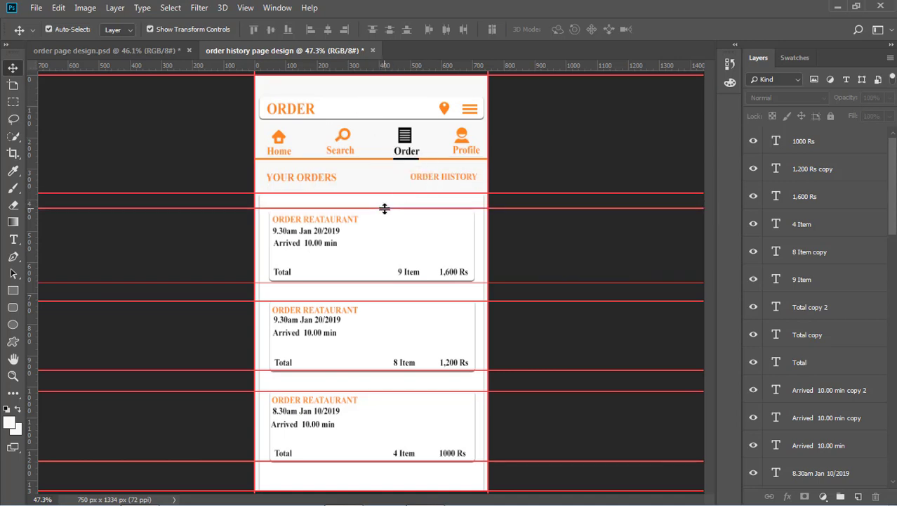